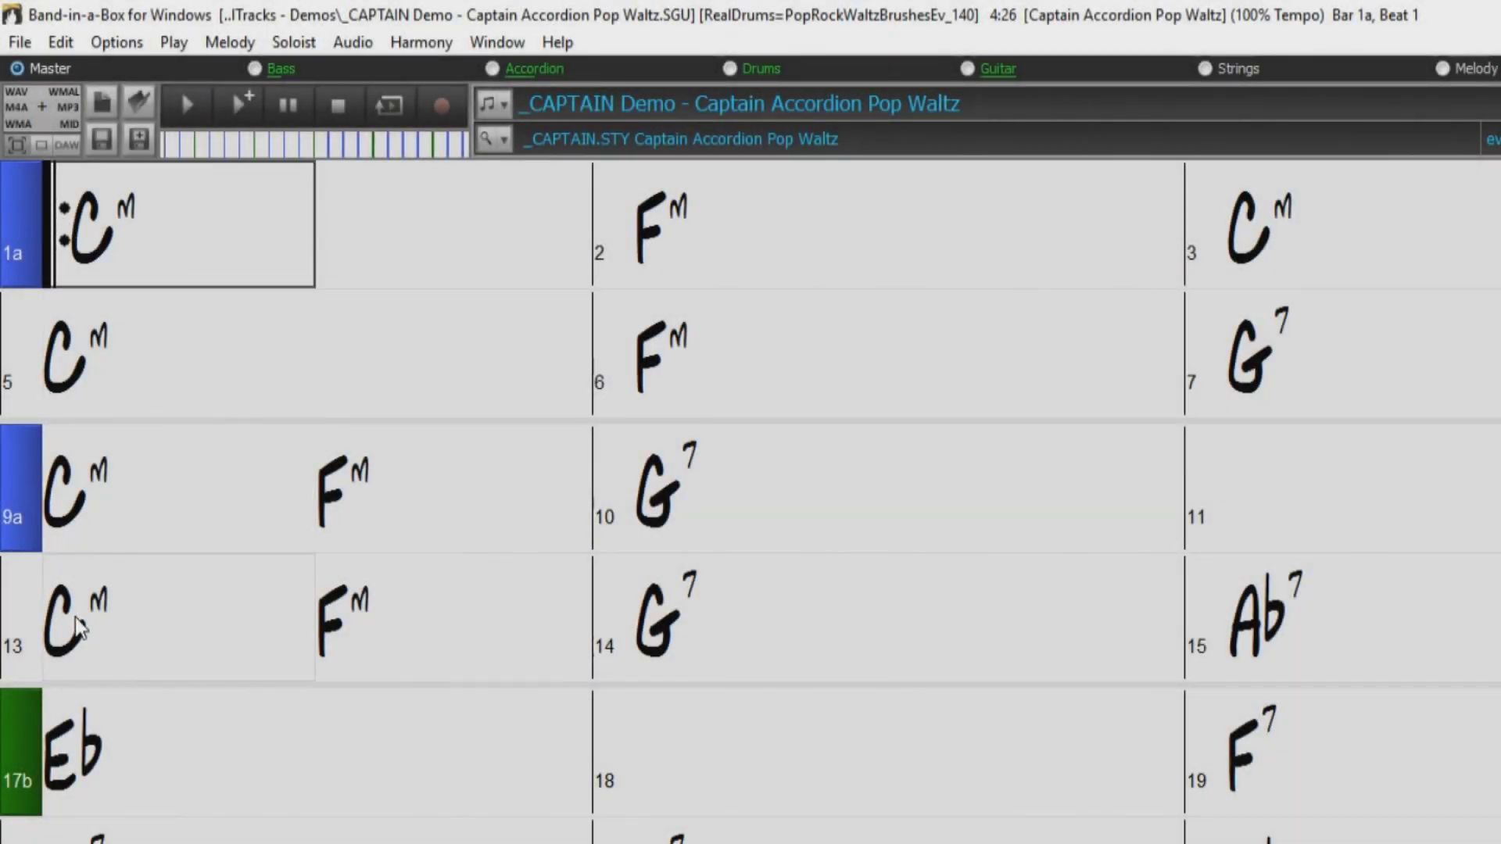
- Add part markers at bars 13, 14 and 15, then return to bar 1
{"action": "left_click", "coordinate": [17, 625]}
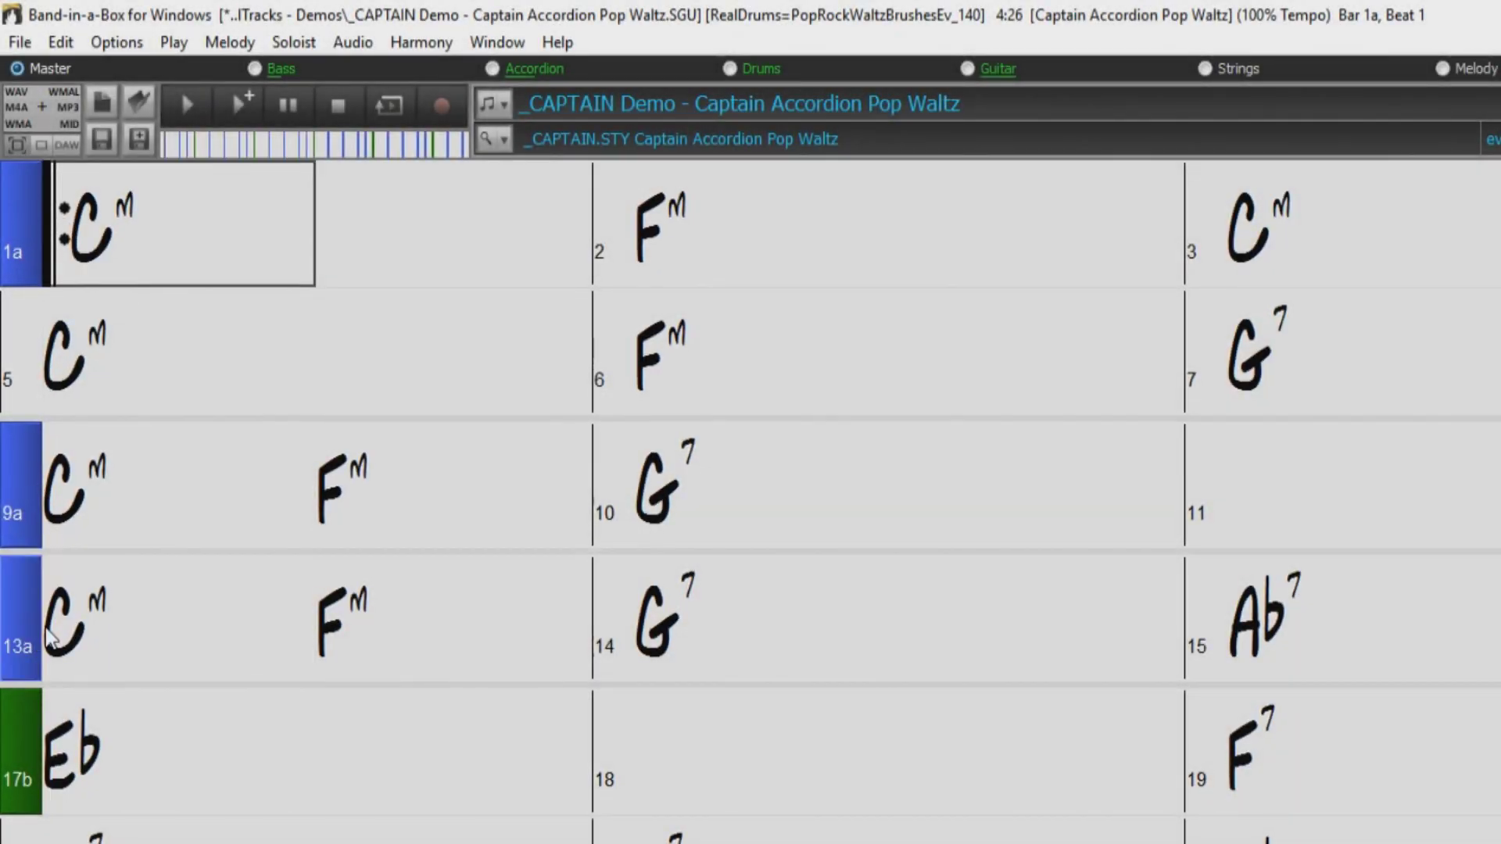
{"action": "left_click", "coordinate": [606, 625]}
{"action": "left_click", "coordinate": [1204, 626]}
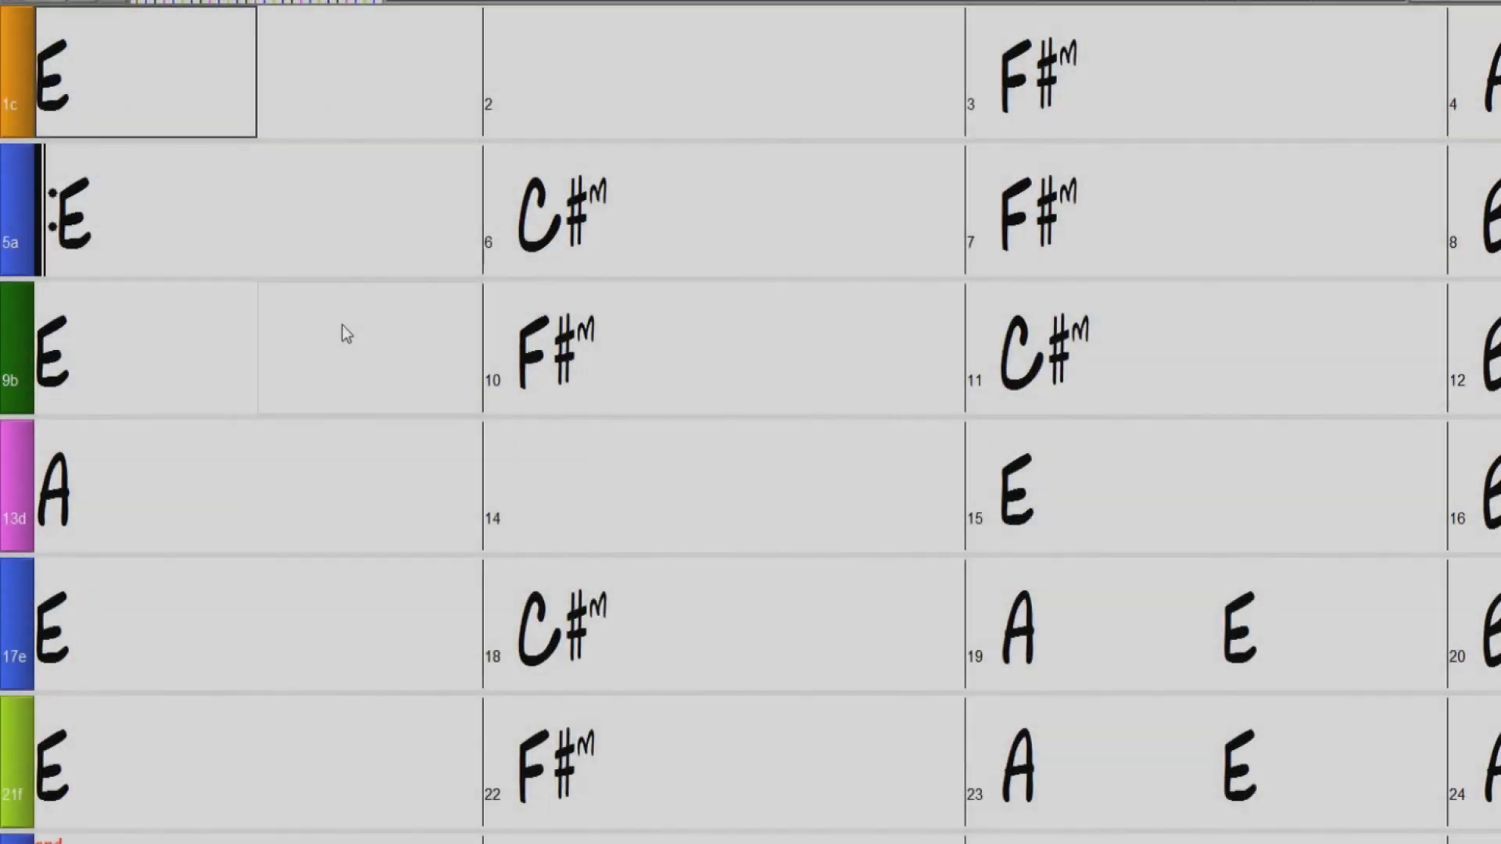
{"action": "left_click", "coordinate": [56, 136]}
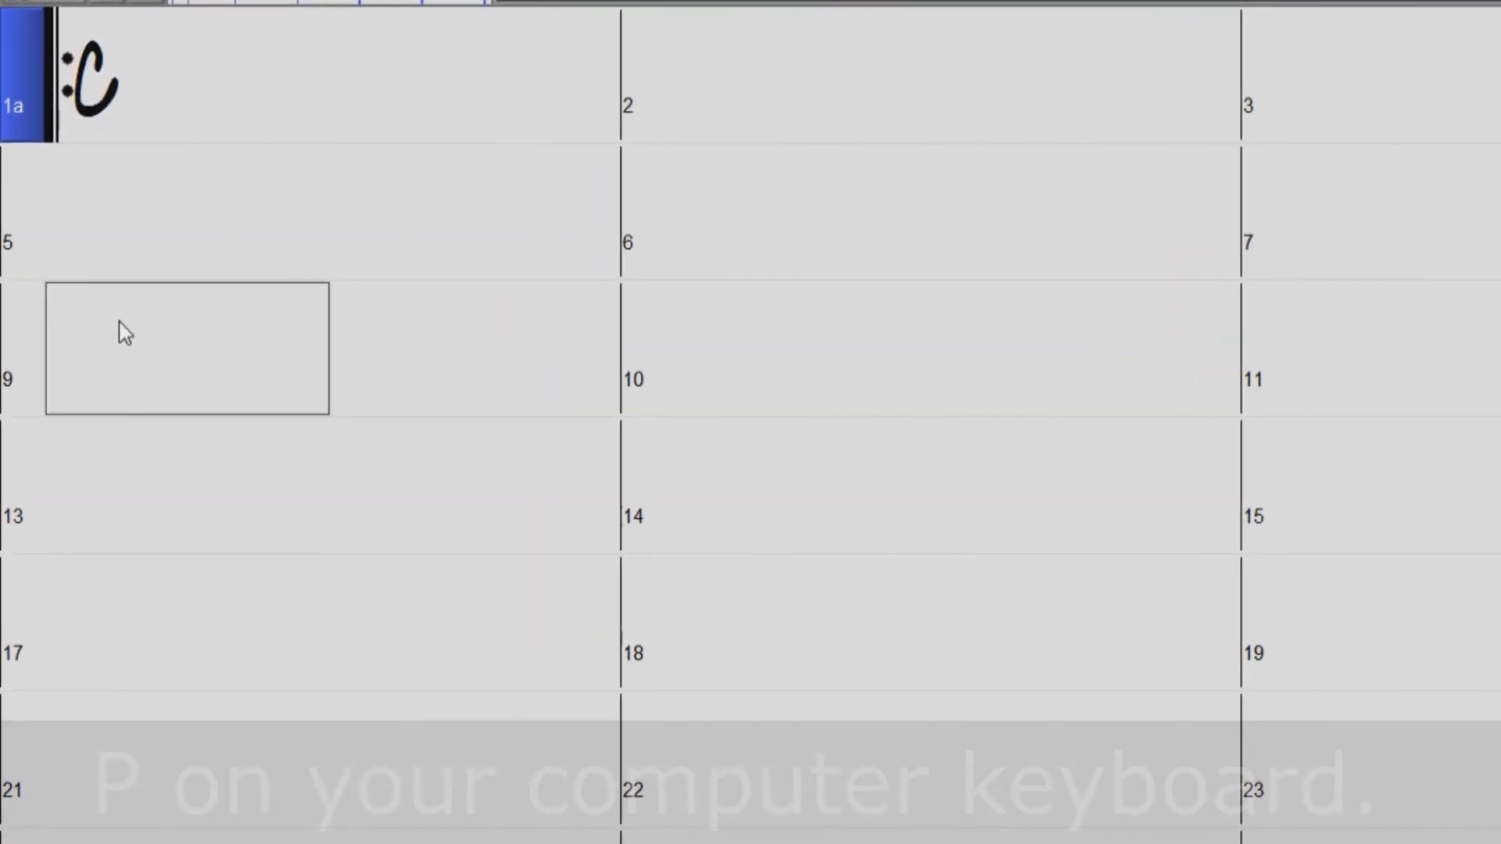
- Add a part marker at bar 9 and cycle it through to substyle c
{"action": "key", "text": "p"}
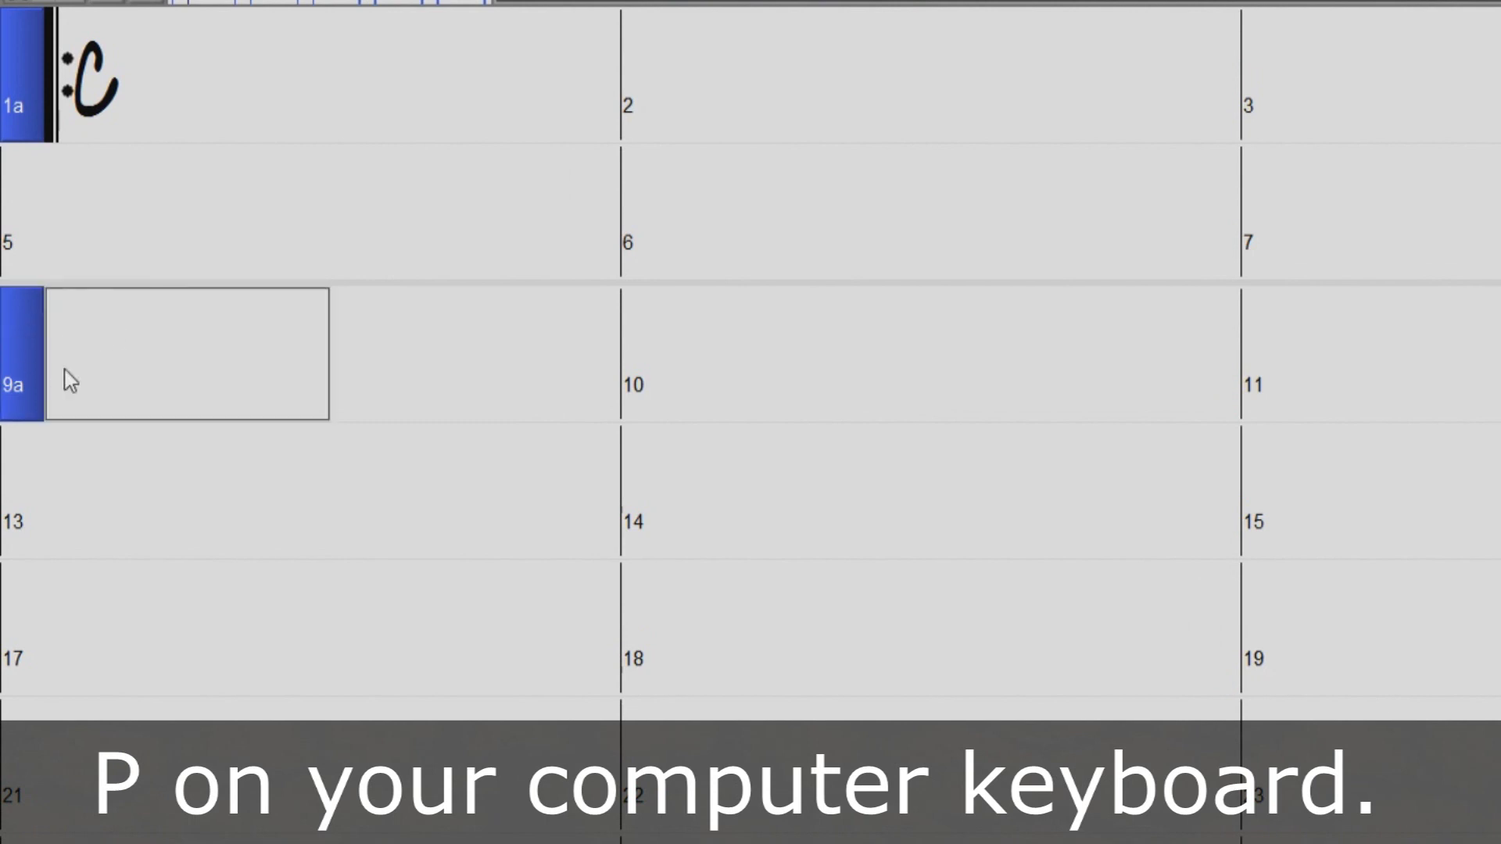
{"action": "key", "text": "p"}
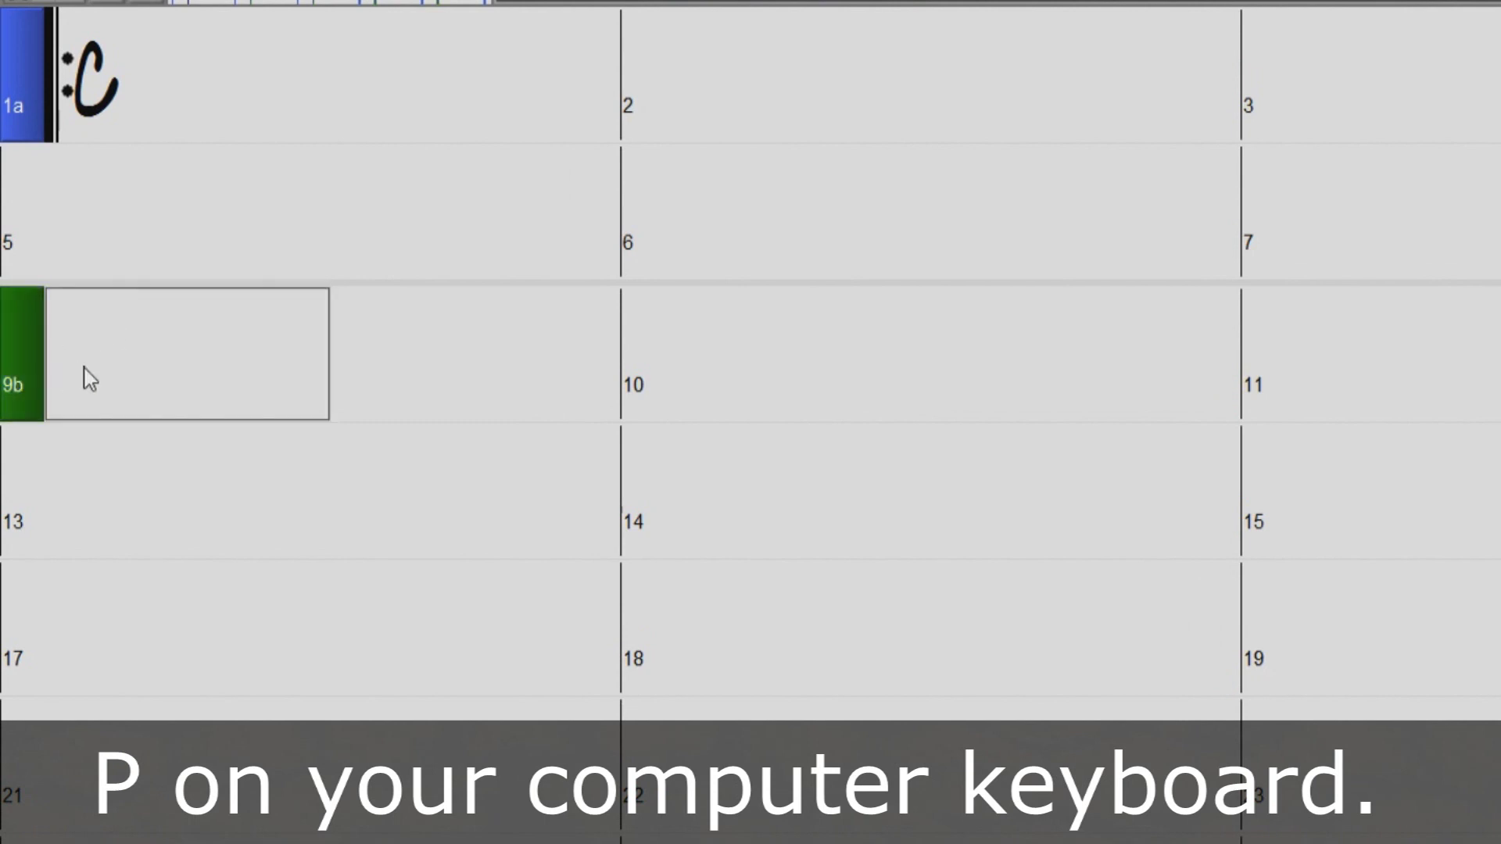
{"action": "key", "text": "p"}
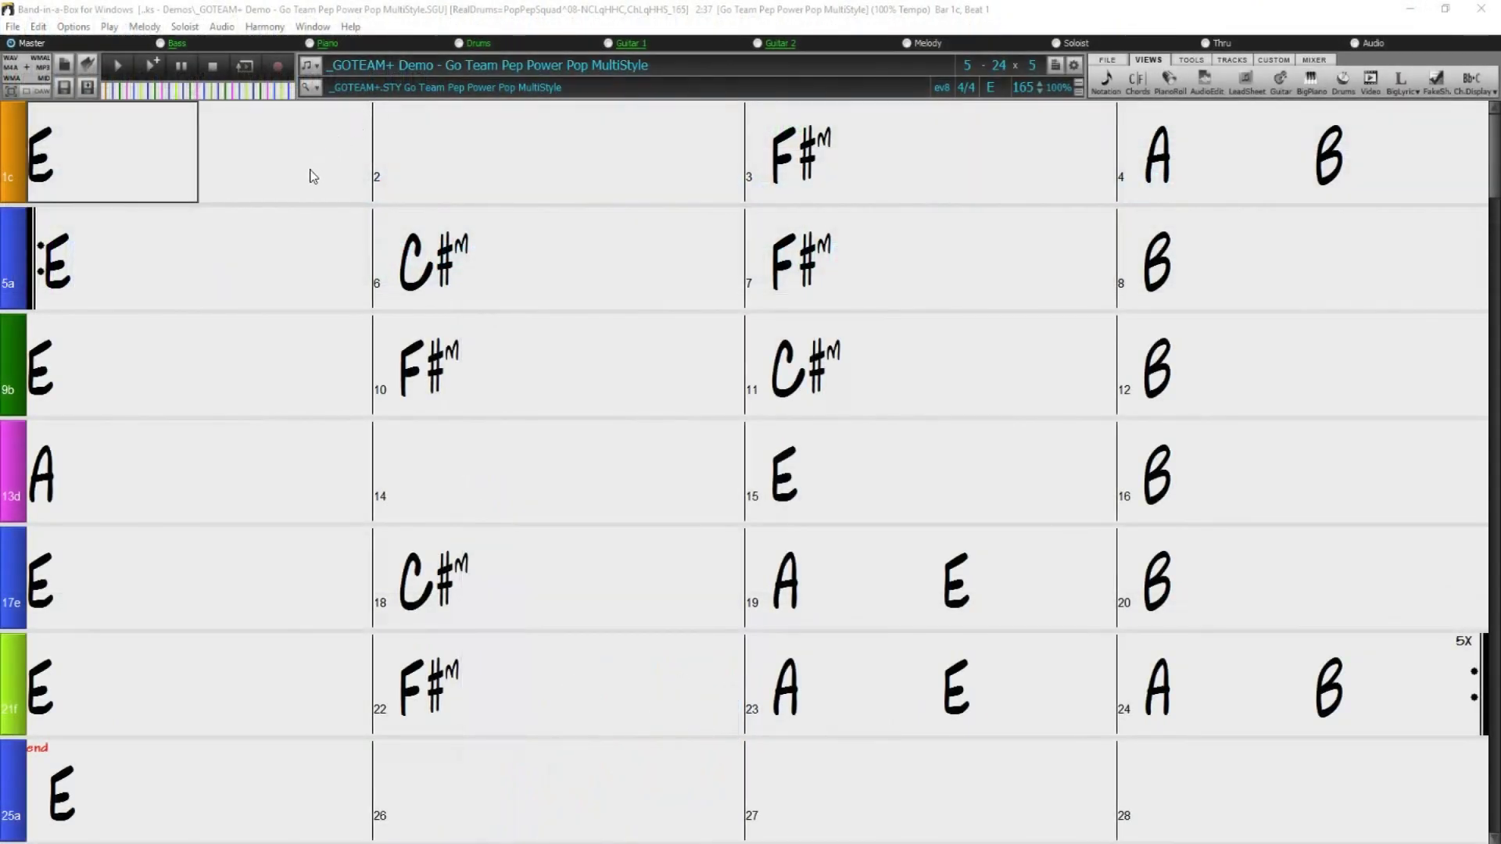
- Play the _GOTEAM+ Demo song
{"action": "left_click", "coordinate": [117, 66]}
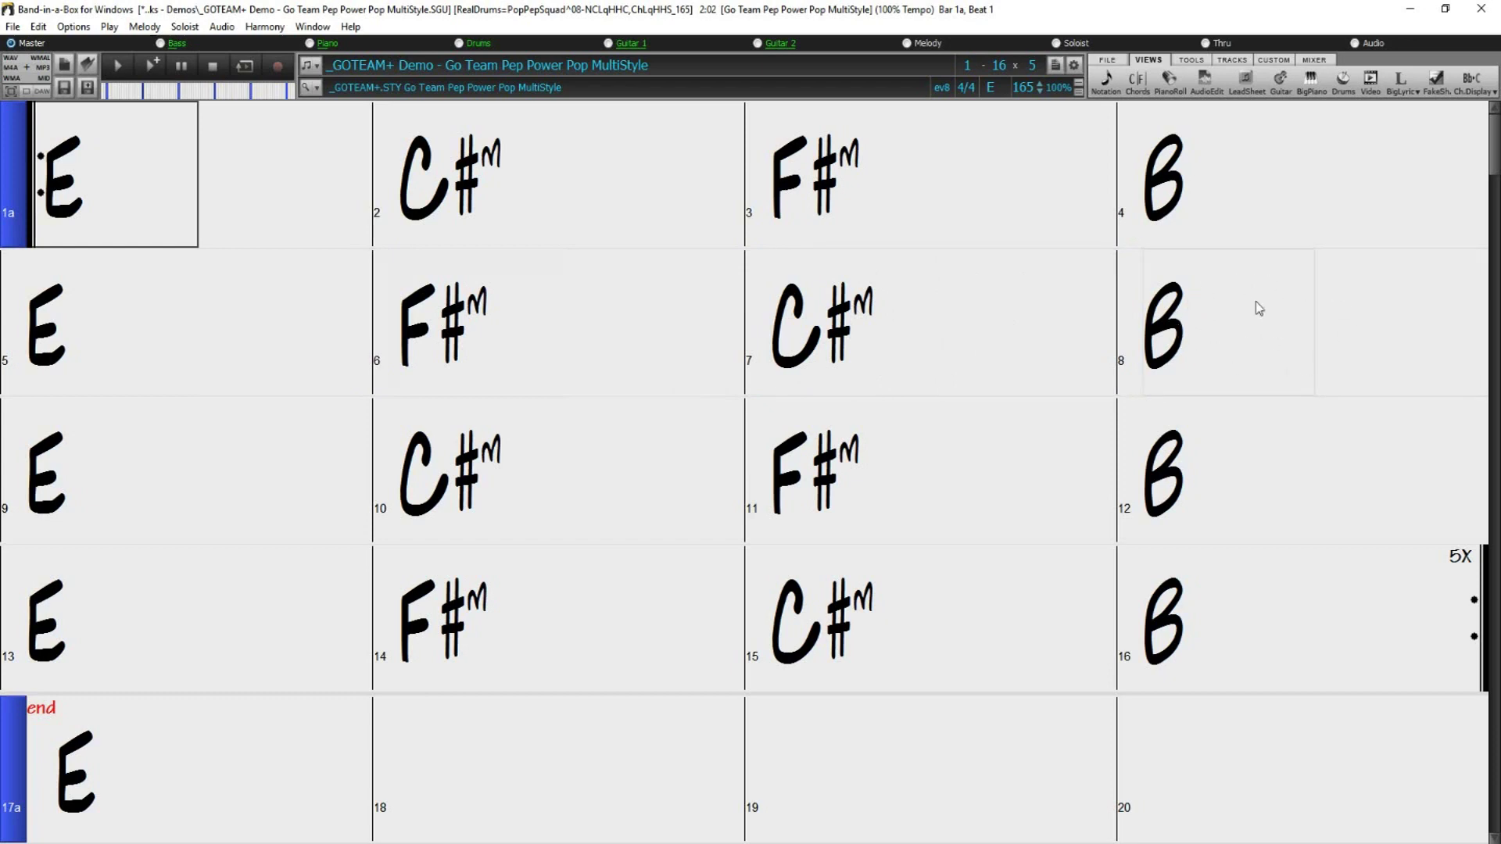
- Add a part marker at bar 8, the B chord
{"action": "left_click", "coordinate": [1132, 354]}
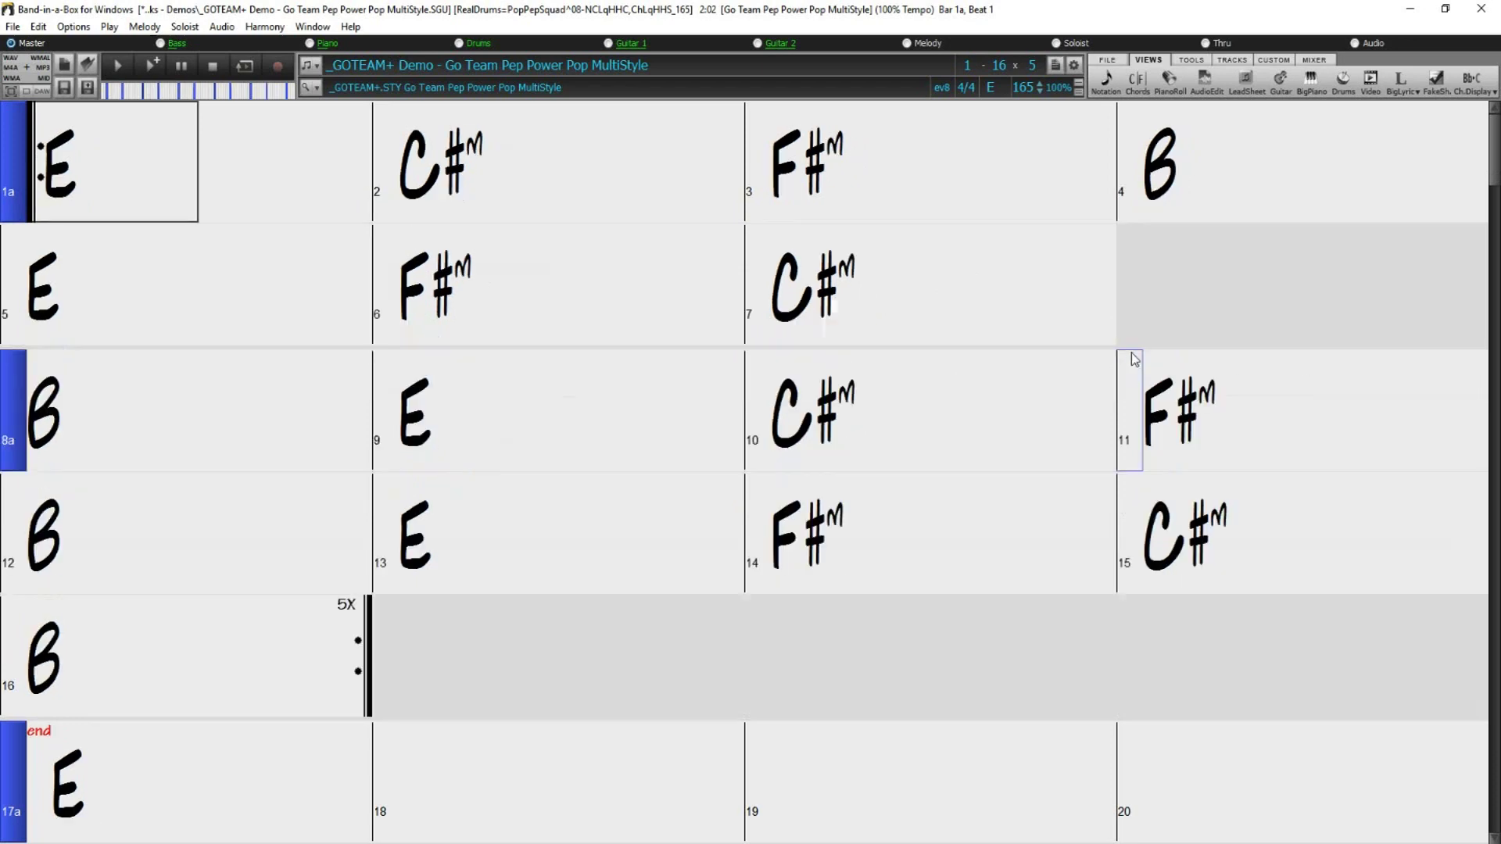
- Set bar 8's part marker to substyle a, Rhythm A
{"action": "left_click", "coordinate": [12, 402]}
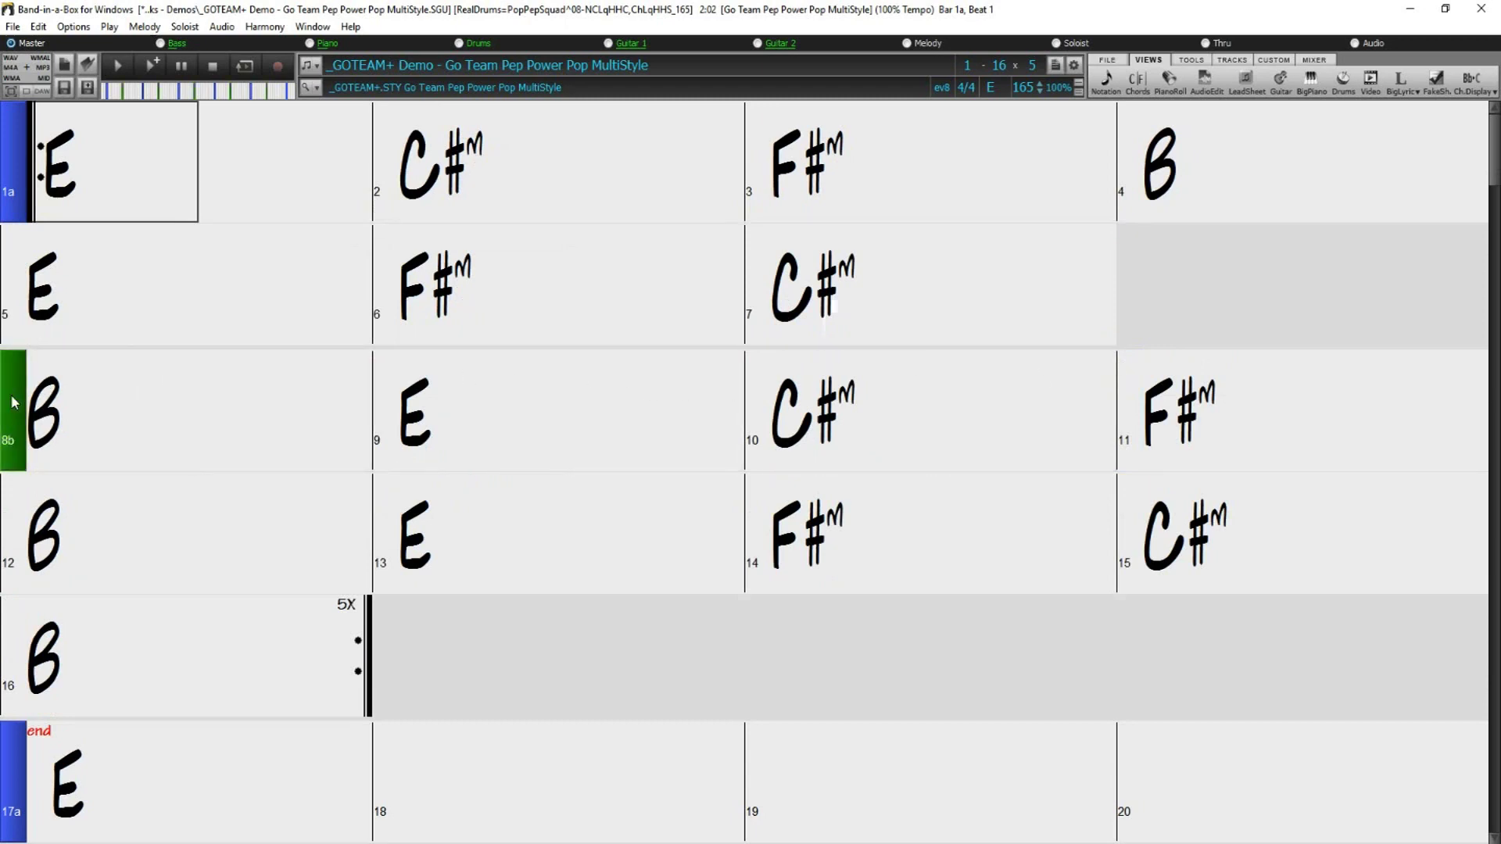
{"action": "left_click", "coordinate": [13, 402]}
{"action": "left_click", "coordinate": [12, 403]}
{"action": "left_click", "coordinate": [12, 402]}
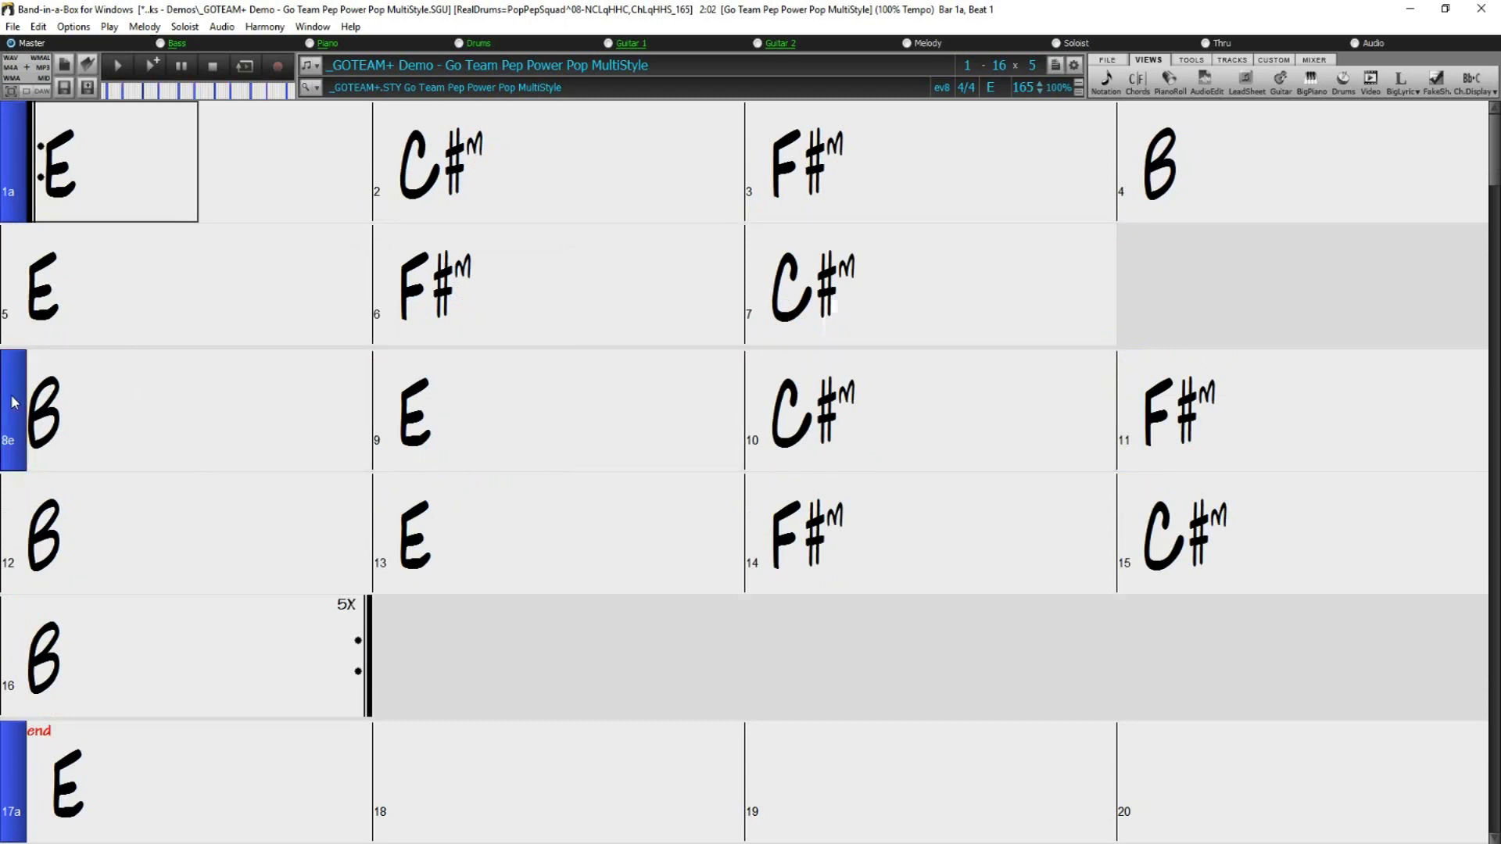
{"action": "left_click", "coordinate": [13, 403]}
{"action": "right_click", "coordinate": [12, 403]}
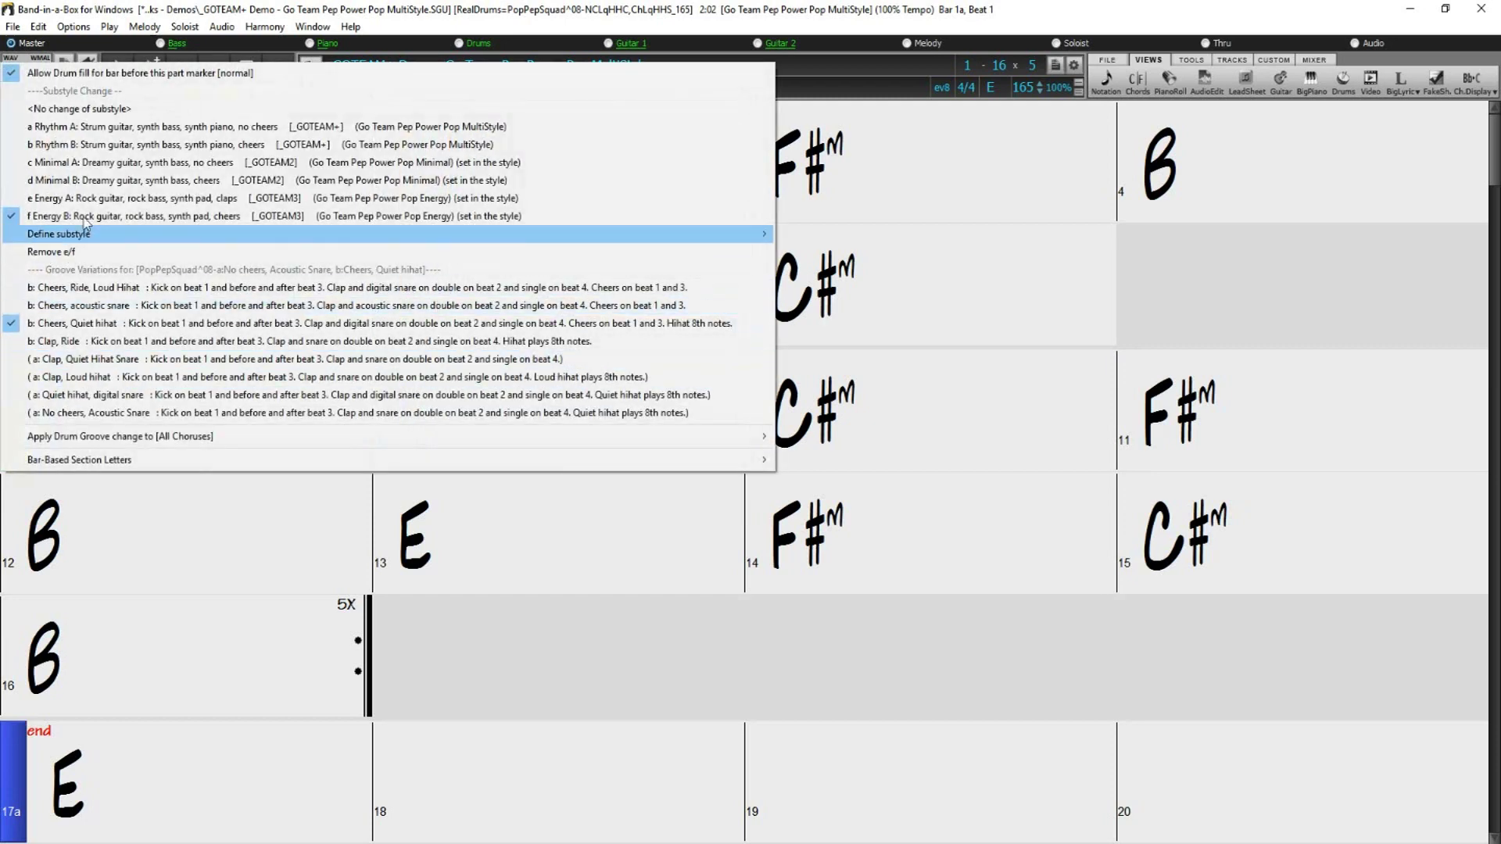
{"action": "left_click", "coordinate": [125, 127]}
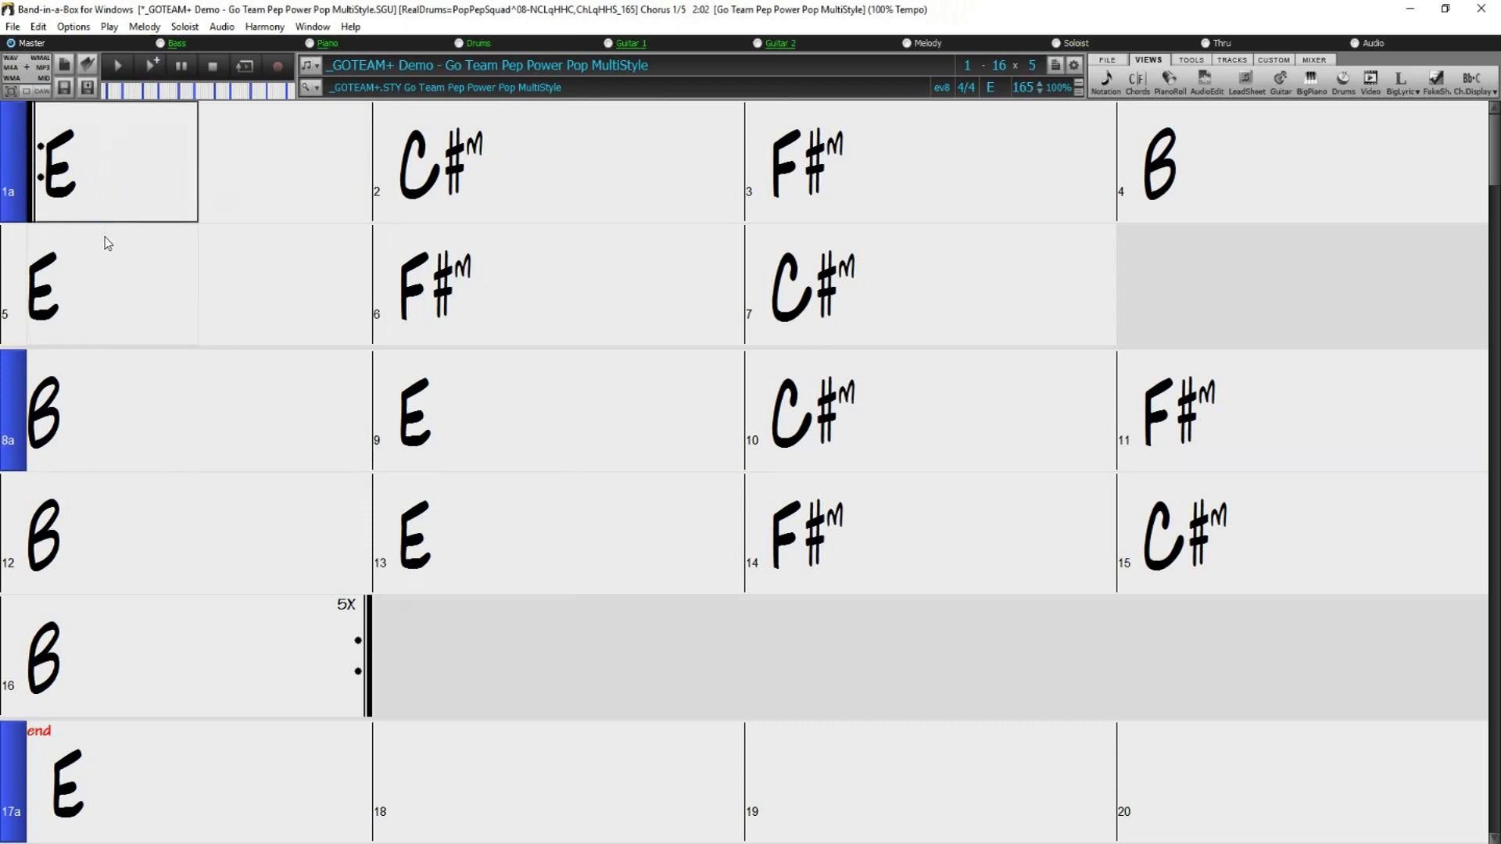
- Return to the start of the song at bar 1
{"action": "key", "text": "shift+Right"}
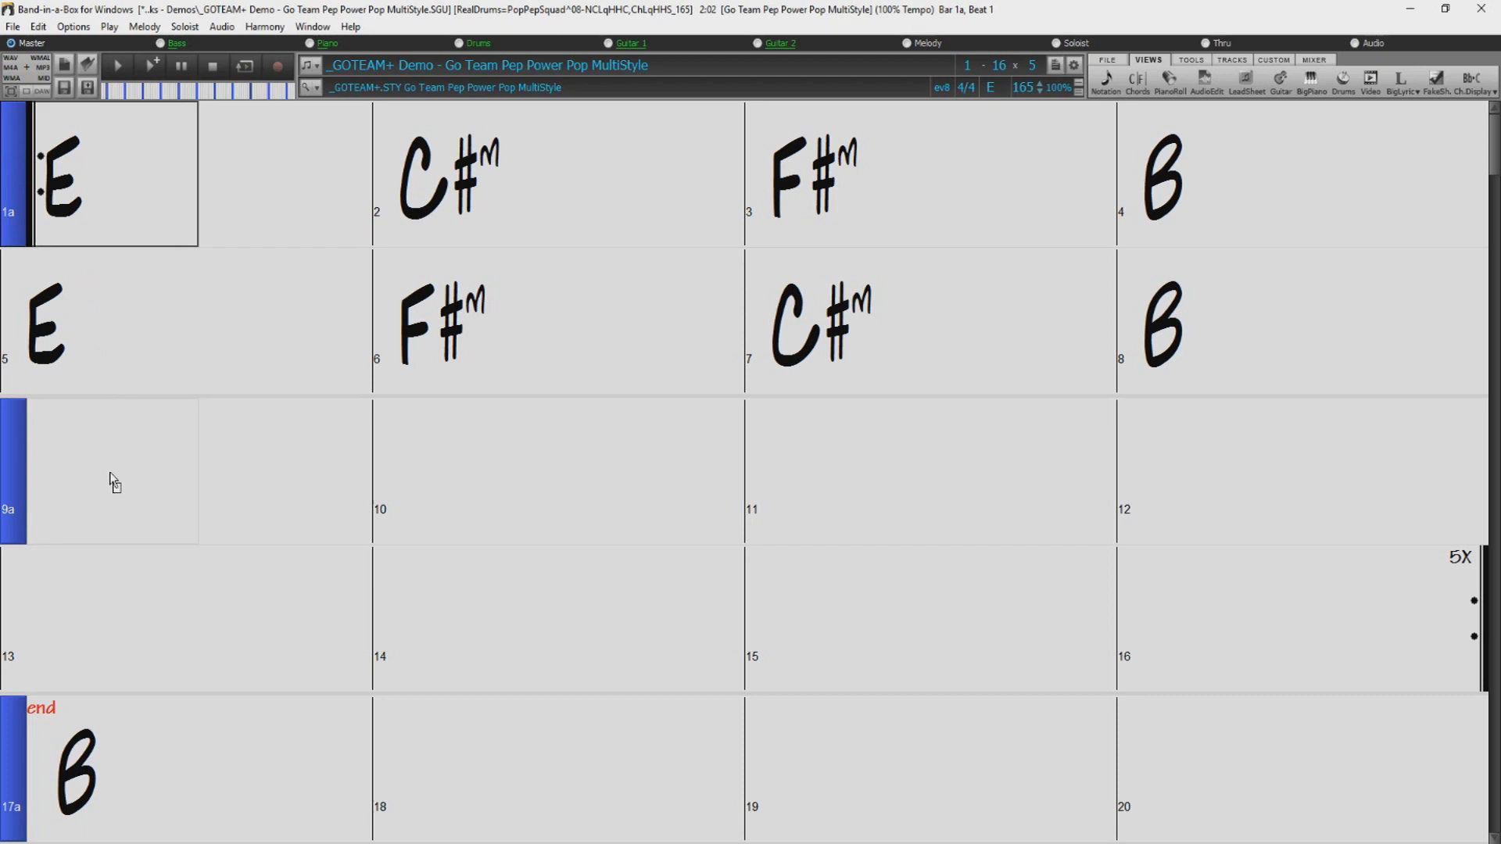
- Start copying bars 1–8, bringing up Copy Chords set for 8 bars to bar 17
{"action": "left_click_drag", "start_coordinate": [121, 481], "coordinate": [121, 479]}
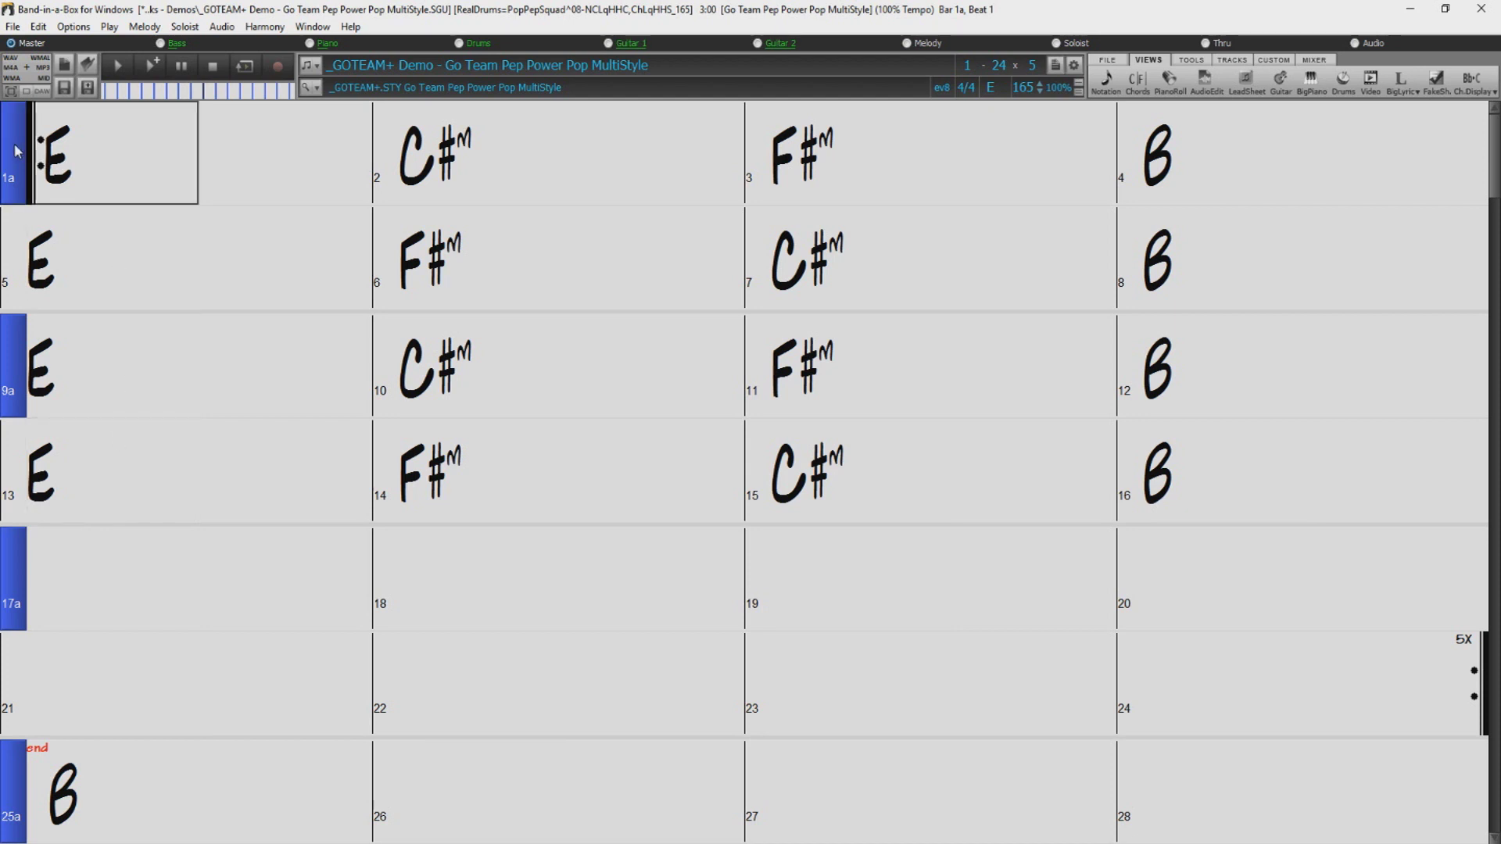
{"action": "left_click_drag", "start_coordinate": [16, 151], "coordinate": [80, 249]}
- Copy bars 1–8 to bar 17 with 'Insert Bars at destination' ticked
{"action": "left_click_drag", "start_coordinate": [123, 430], "coordinate": [108, 569]}
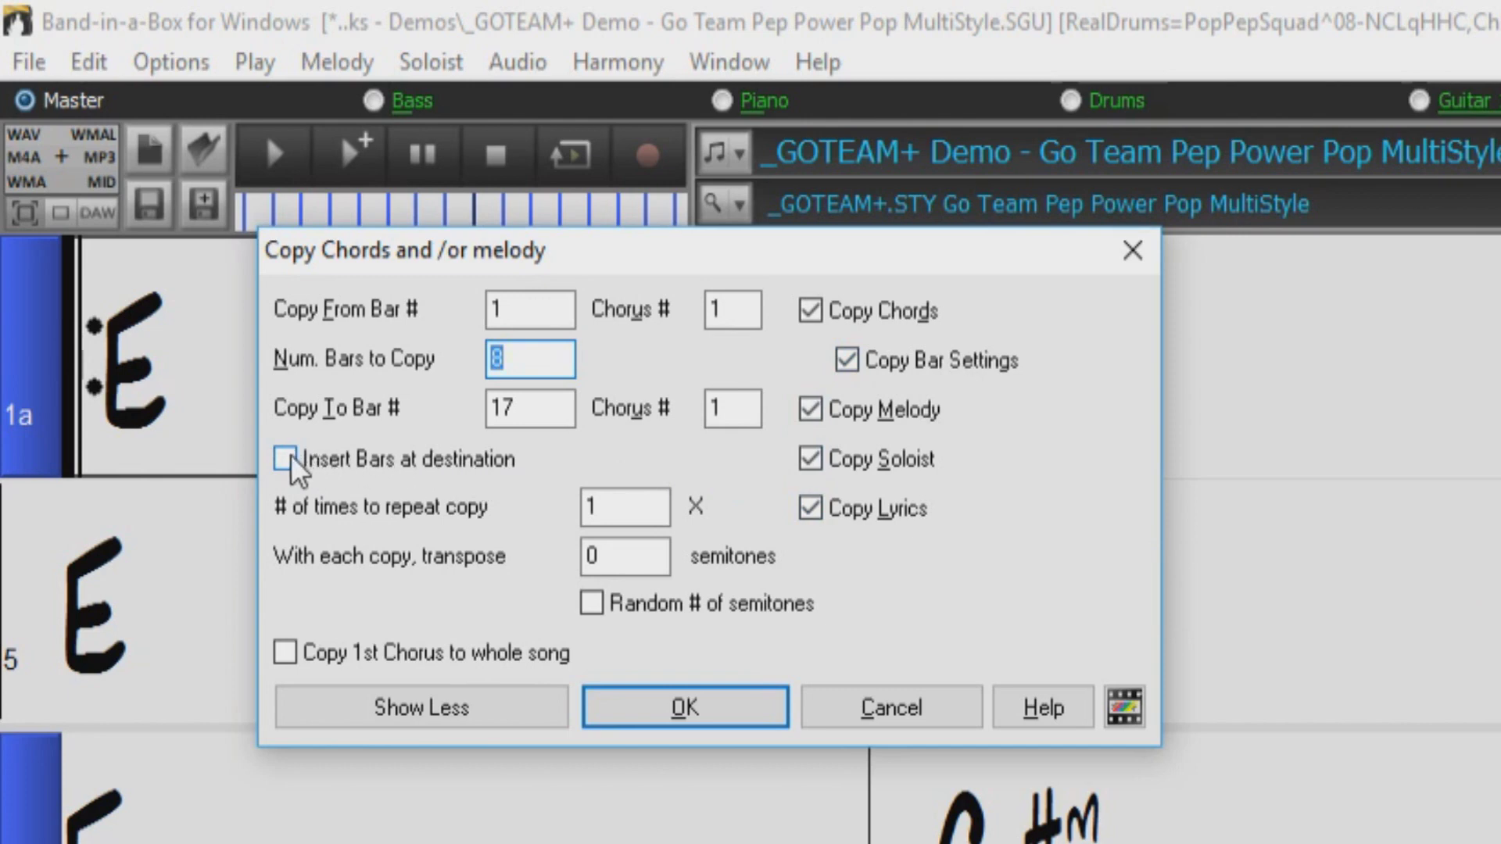
{"action": "left_click", "coordinate": [293, 465]}
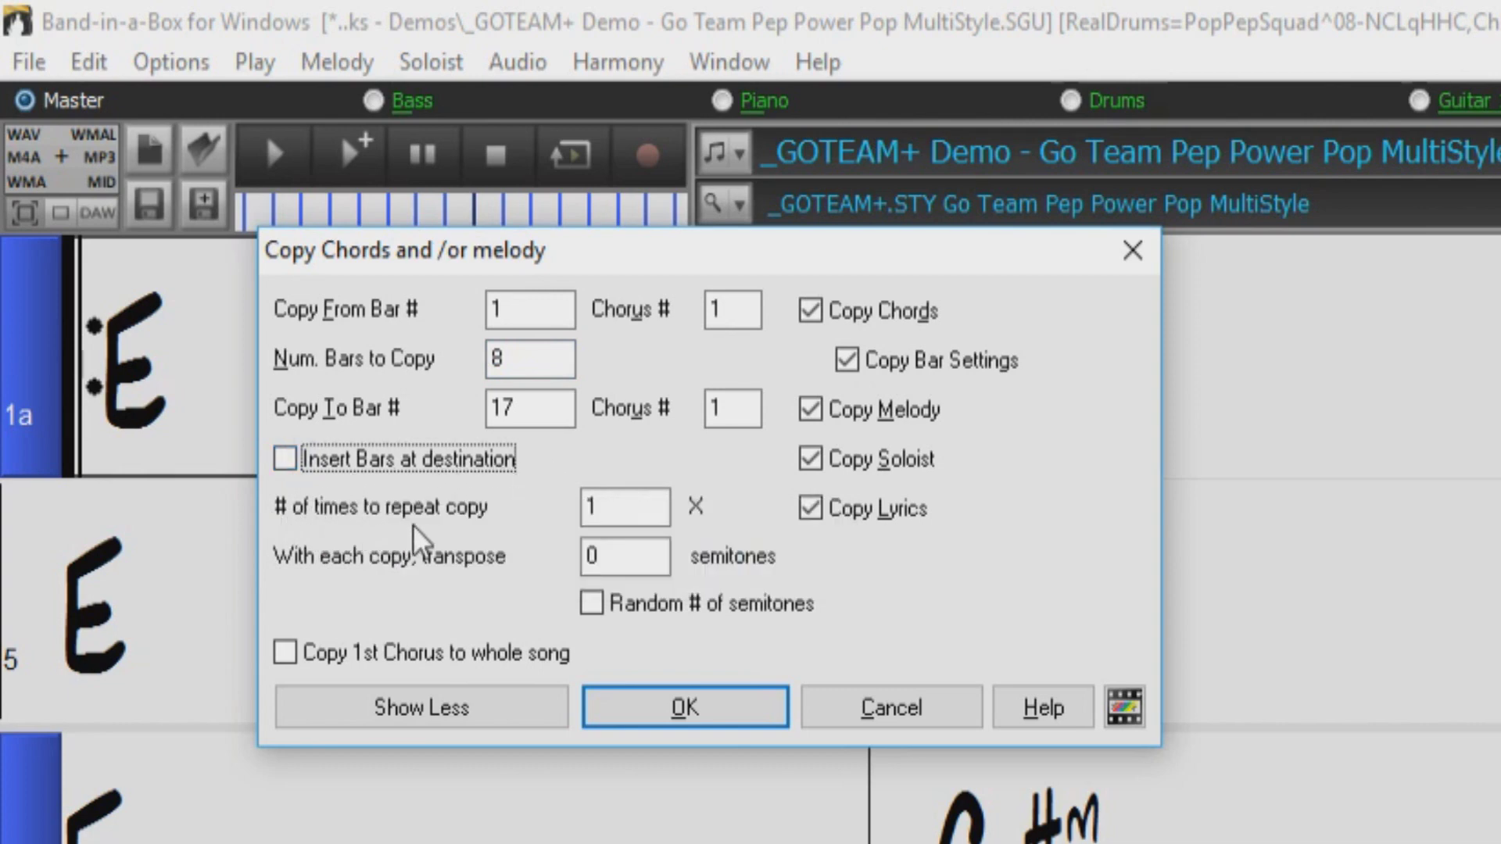
{"action": "left_click", "coordinate": [595, 507]}
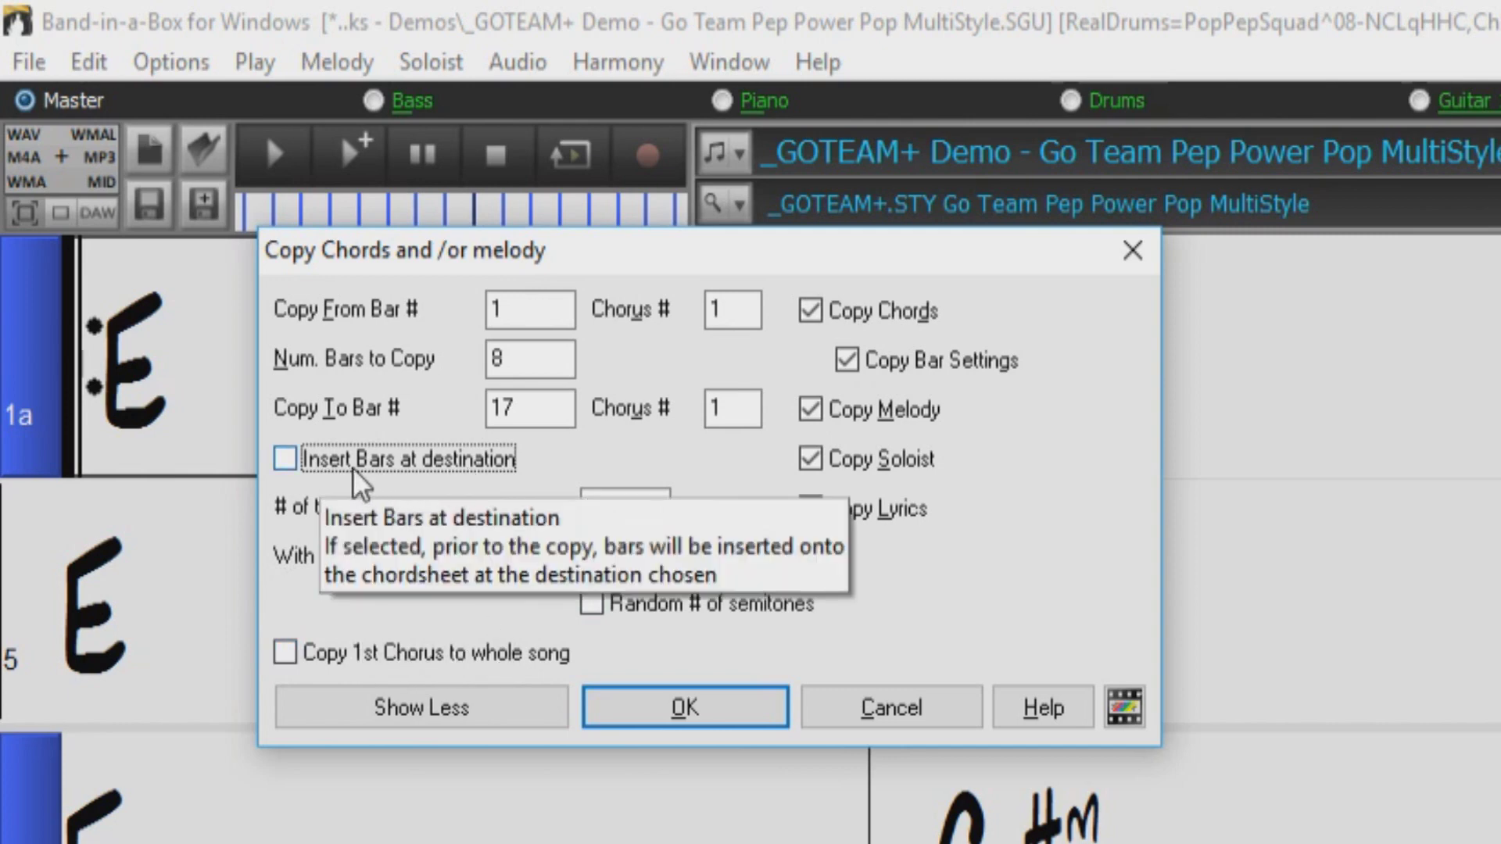
{"action": "left_click", "coordinate": [641, 706]}
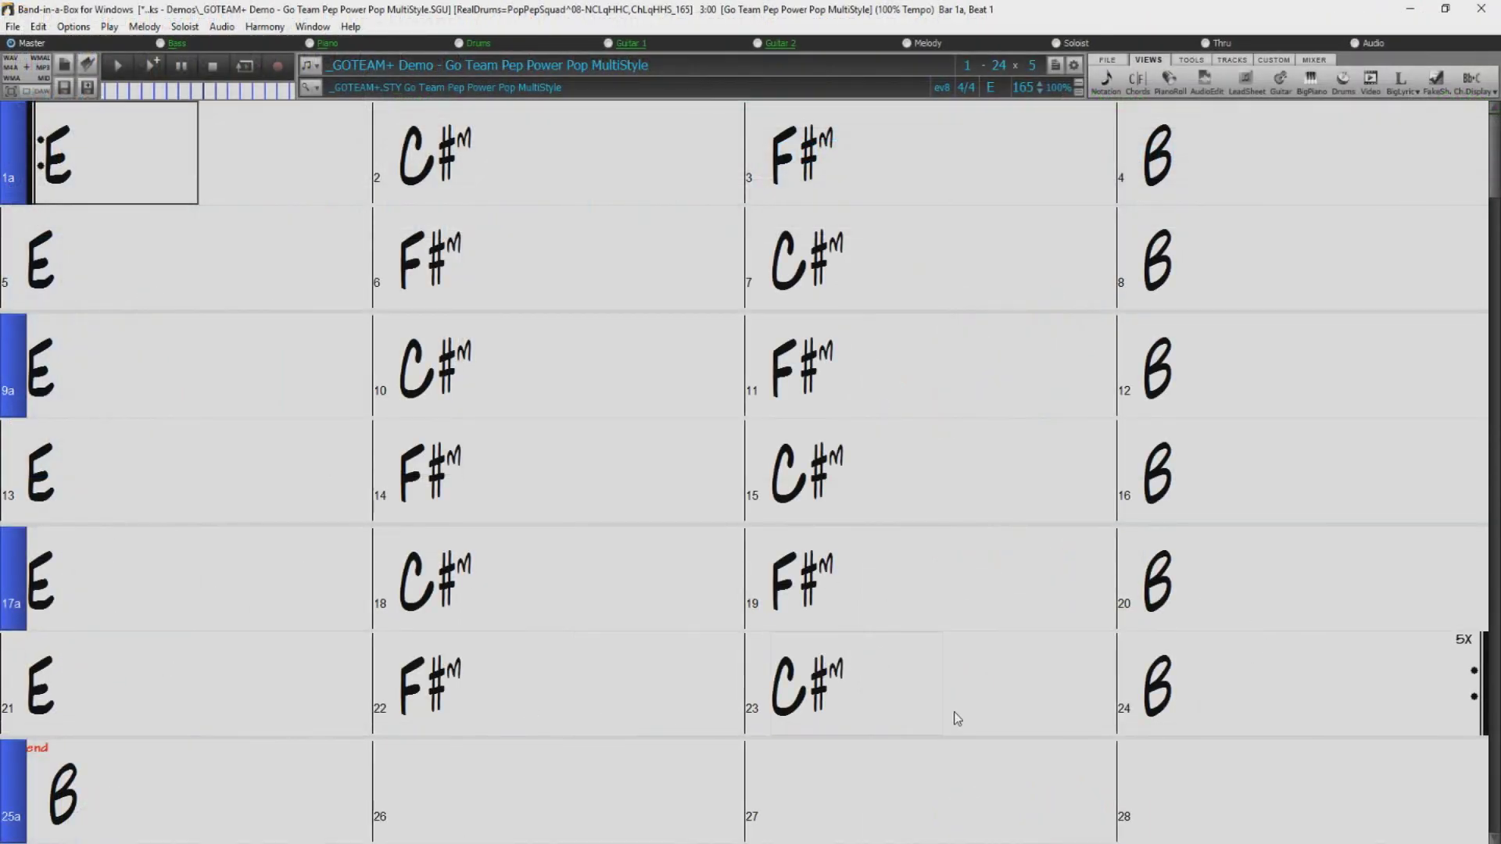
- Erase bars 9–24, mark bar 5 as a part, and insert E, C#m, F#m, B at bar 9
{"action": "left_click_drag", "start_coordinate": [1240, 707], "coordinate": [170, 376]}
{"action": "key", "text": "Delete"}
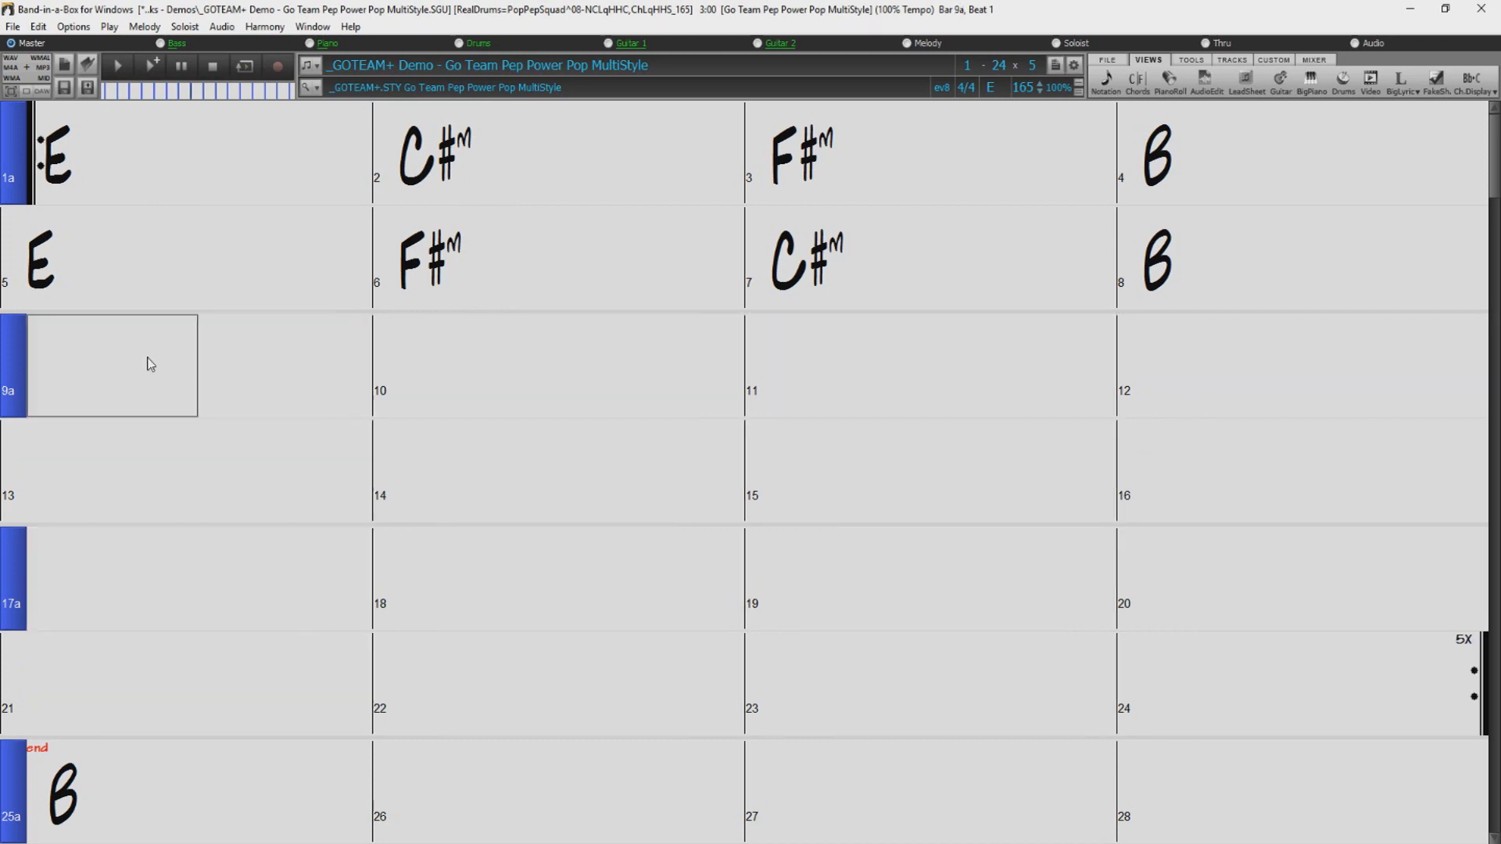
{"action": "left_click", "coordinate": [12, 253]}
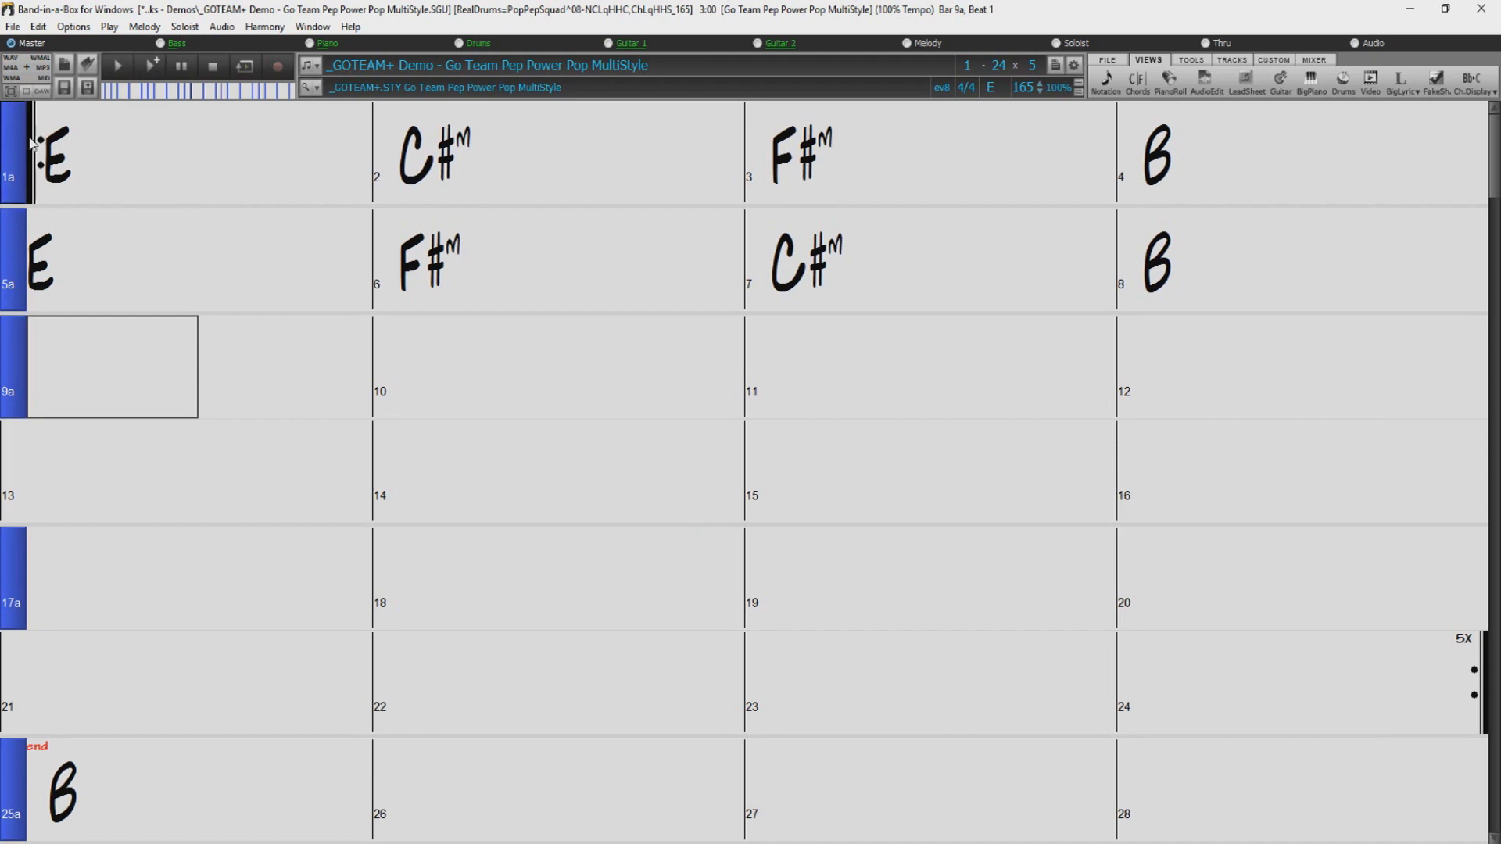
{"action": "key", "text": "ctrl+v"}
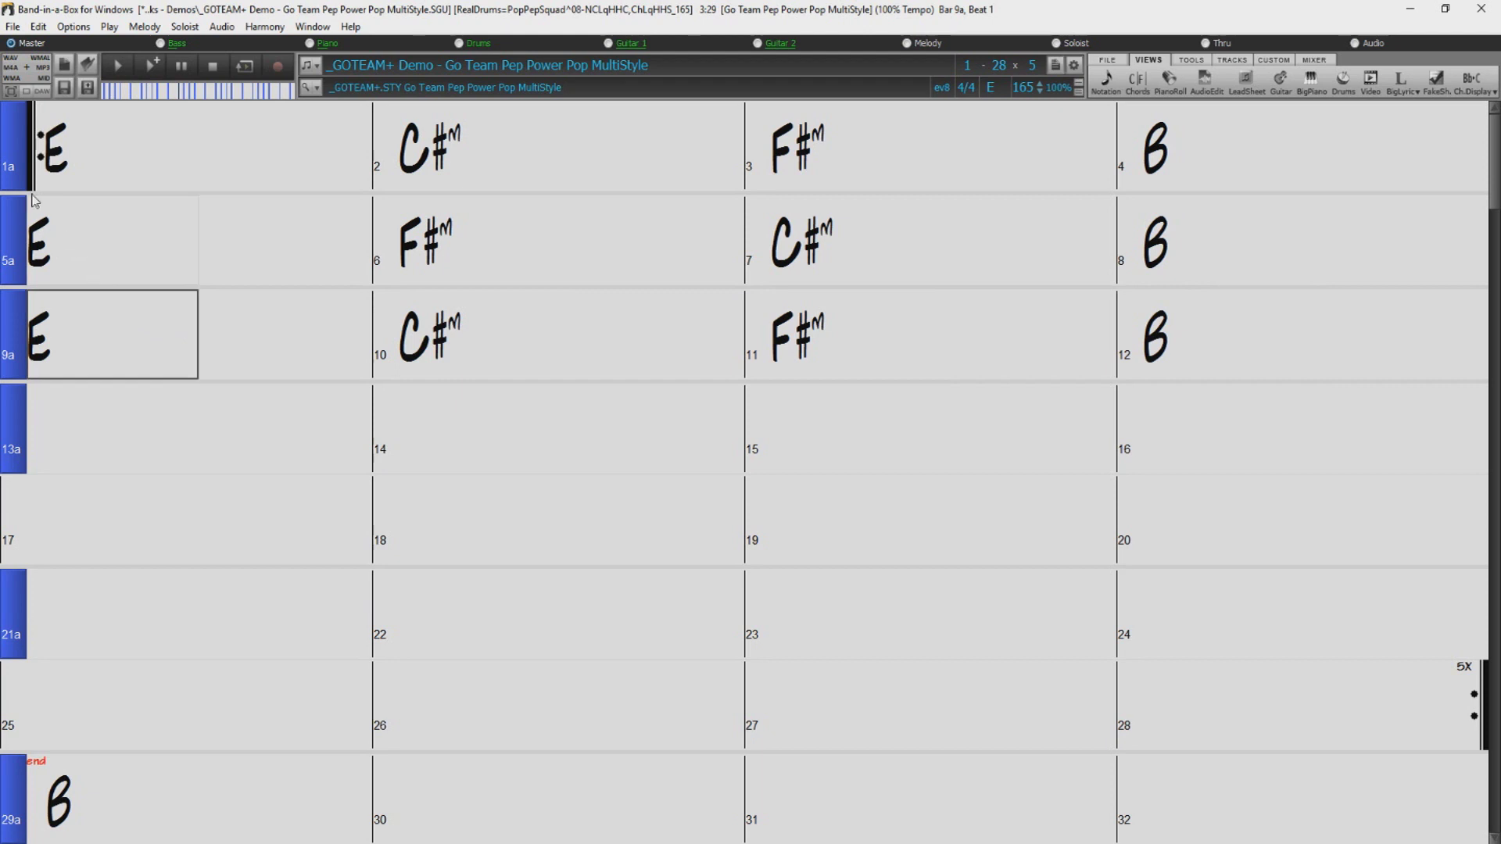
- Cycle bar 5's part marker until it is removed
{"action": "left_click", "coordinate": [14, 240]}
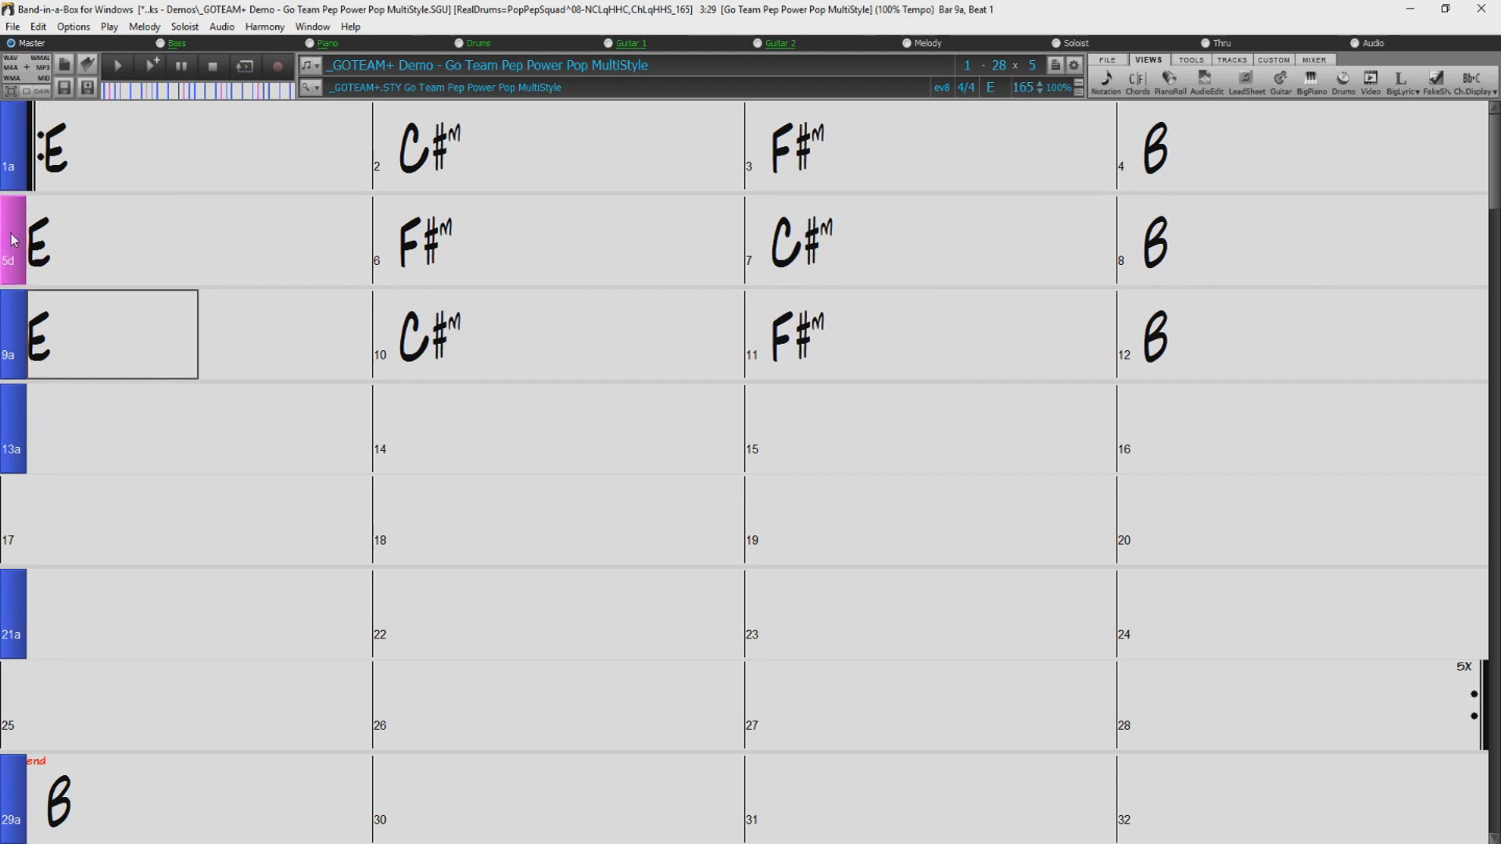
{"action": "left_click", "coordinate": [14, 240]}
{"action": "left_click", "coordinate": [14, 240]}
{"action": "left_click", "coordinate": [14, 240]}
- Remove bar 9's part marker and repeat bars 1–12's chords in bars 13–24
{"action": "left_click", "coordinate": [17, 316]}
{"action": "left_click", "coordinate": [17, 316]}
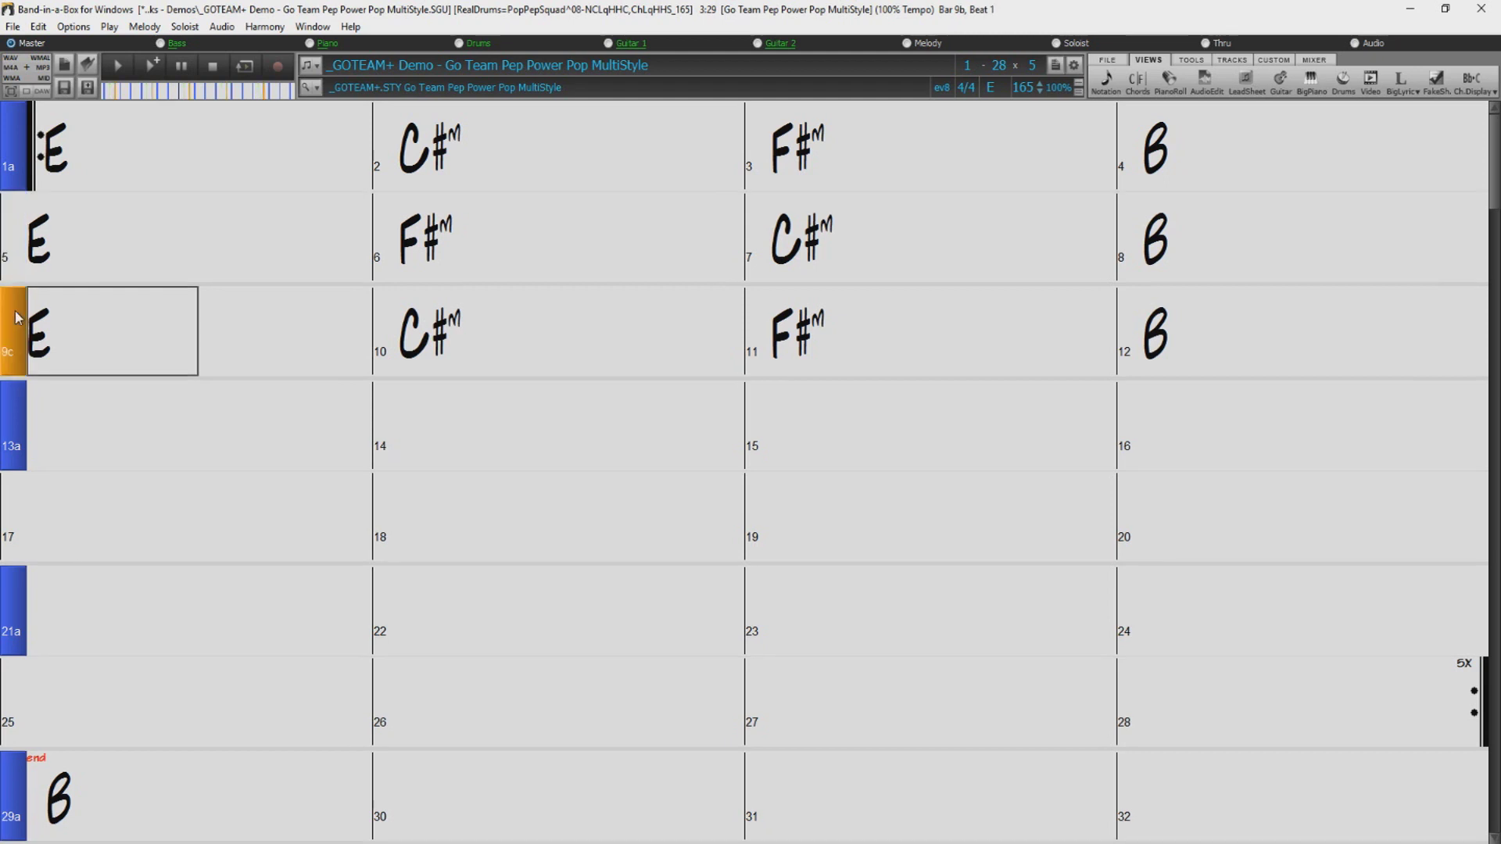
{"action": "left_click", "coordinate": [17, 316]}
{"action": "left_click", "coordinate": [17, 316]}
{"action": "left_click", "coordinate": [17, 319]}
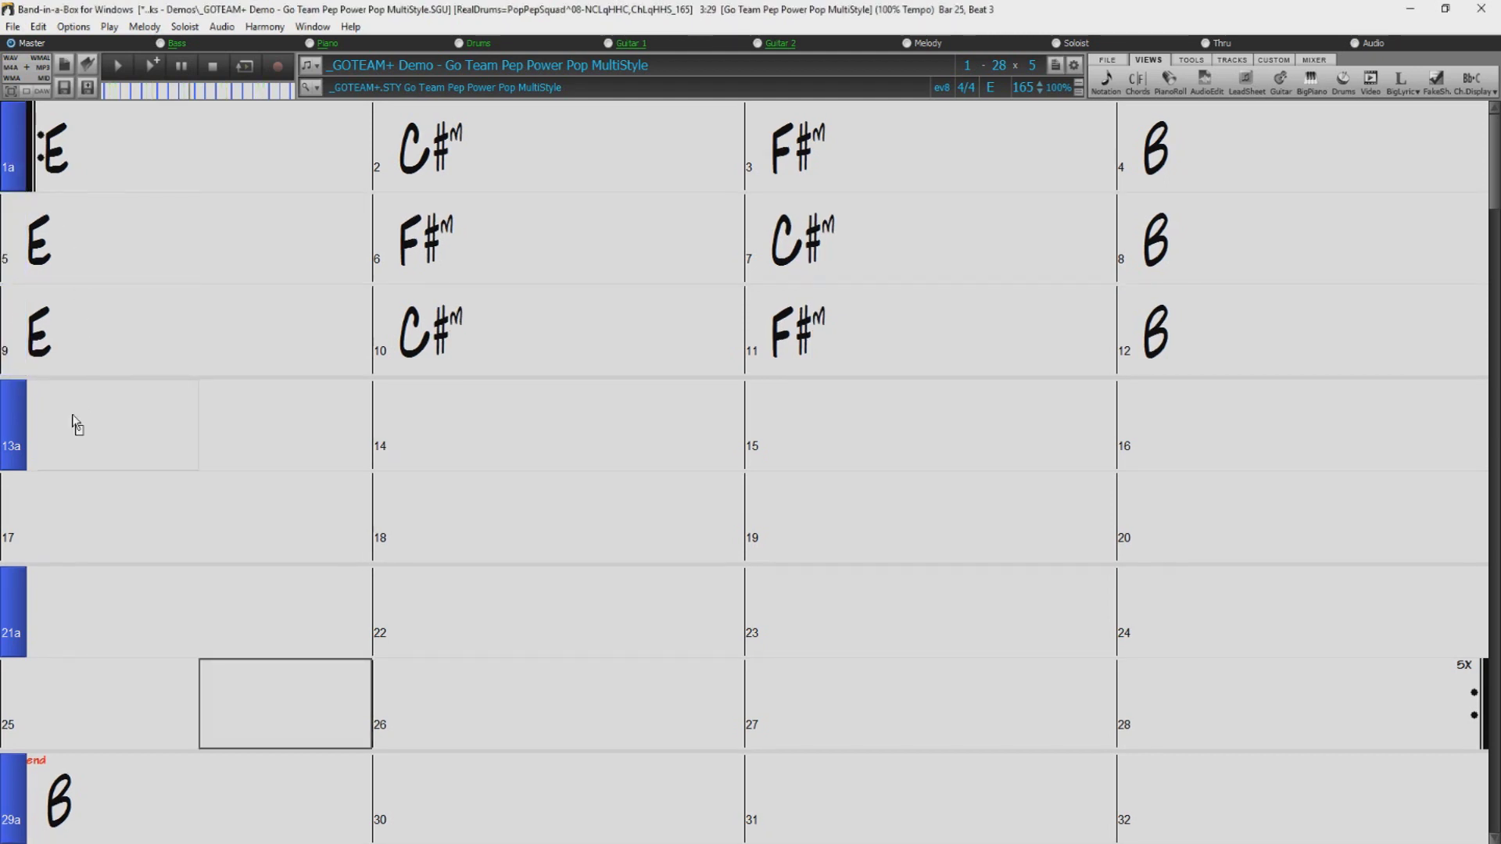
{"action": "key", "text": "ctrl+z"}
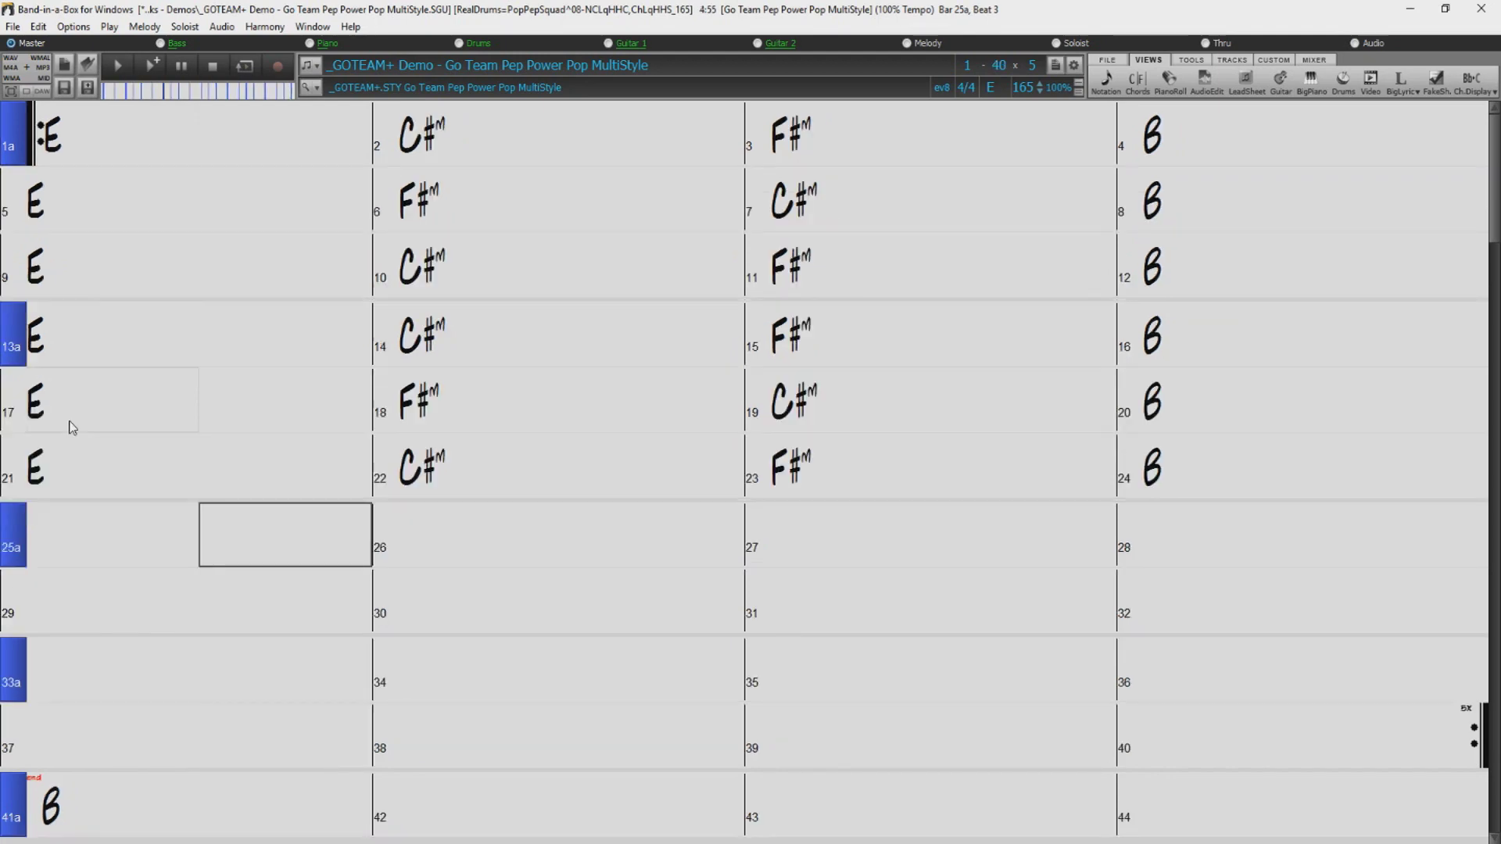